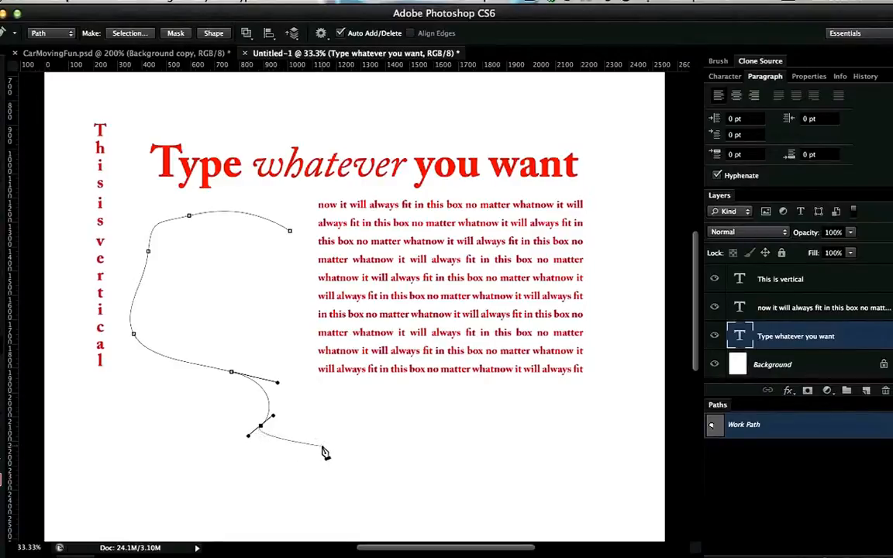
Close the head-shaped path with curved points up its right side, and reshape the curve at its upper-left anchors
drag(282, 341, 298, 311)
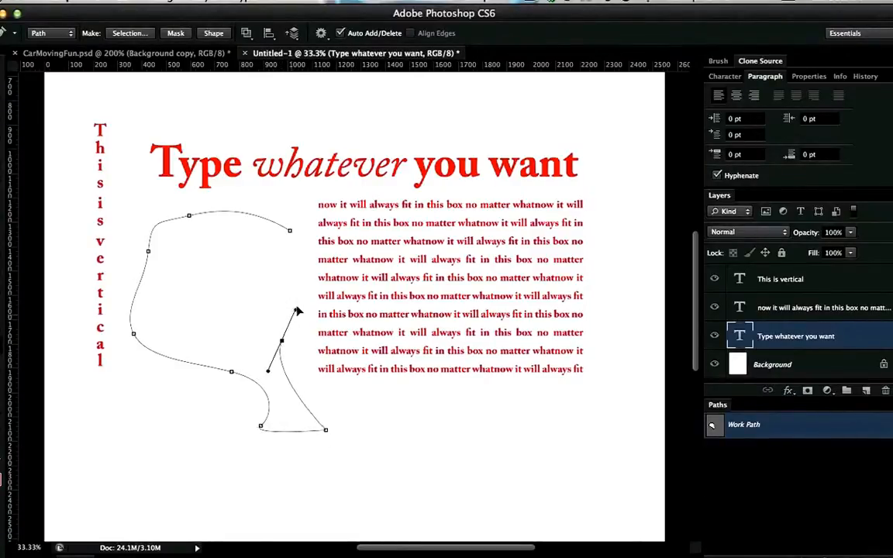
drag(293, 235, 255, 215)
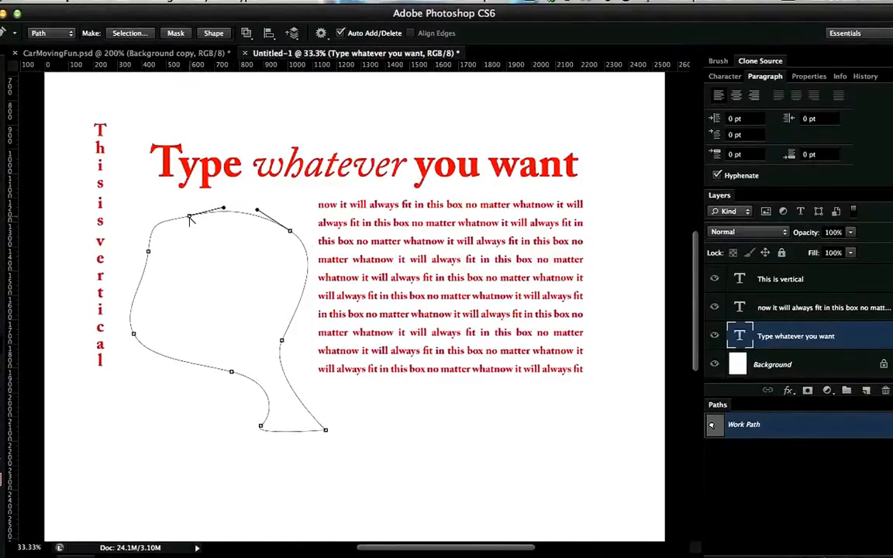
drag(190, 220, 141, 270)
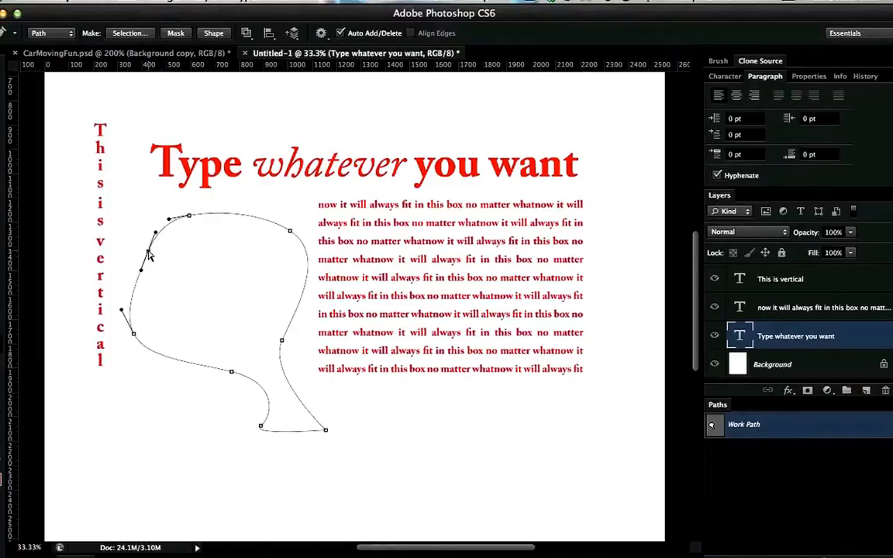
mouse_move(149, 257)
mouse_down()
mouse_move(126, 241)
mouse_move(104, 256)
mouse_move(143, 250)
mouse_move(135, 252)
mouse_up()
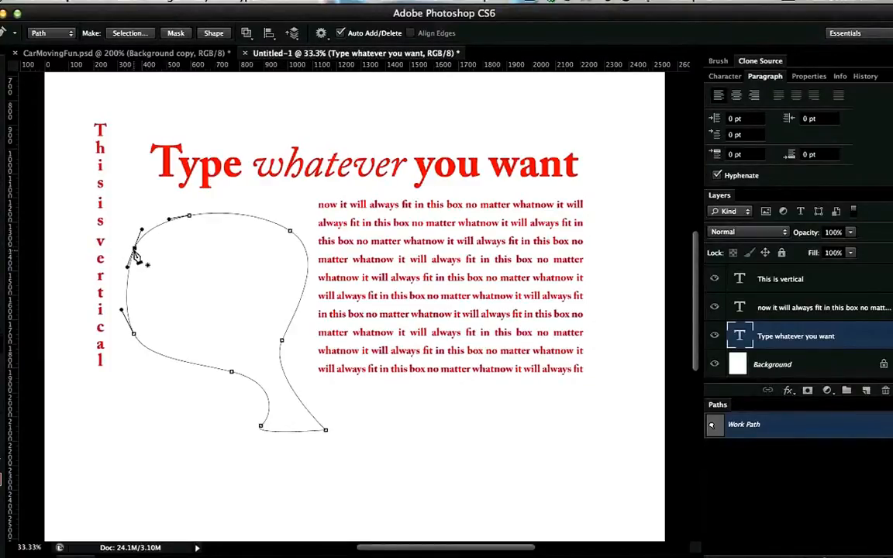
click(134, 250)
drag(232, 275, 258, 201)
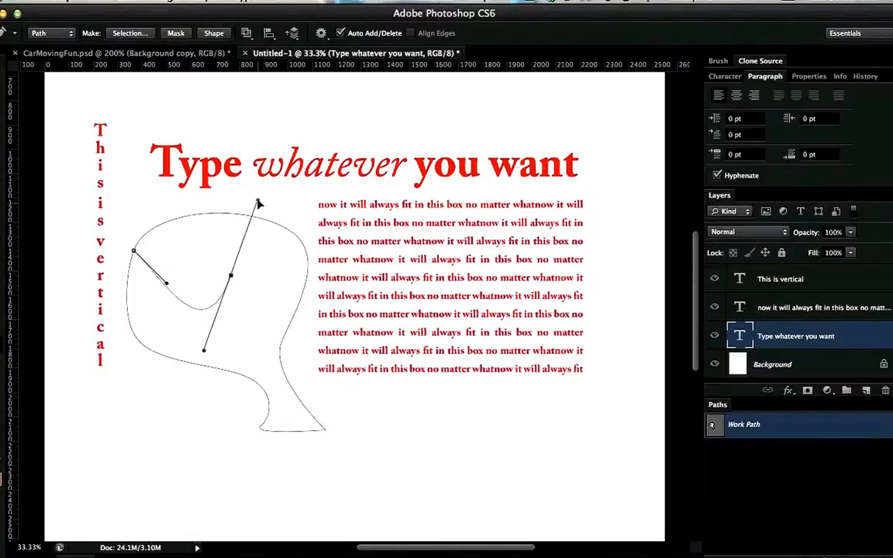
key(alt+super+z)
key(alt+super+z)
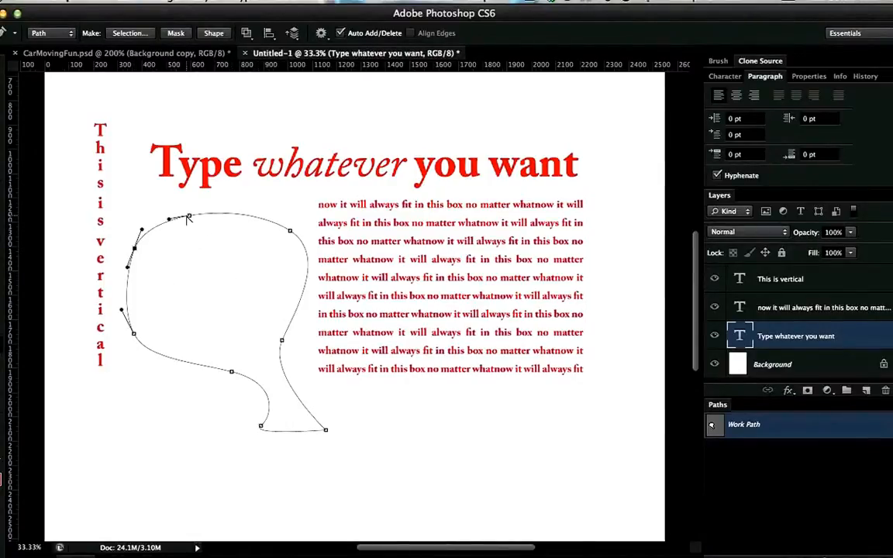
Pull new direction handles from the anchors at the top and upper right of the head-shaped path to smooth its crown
drag(189, 219, 239, 208)
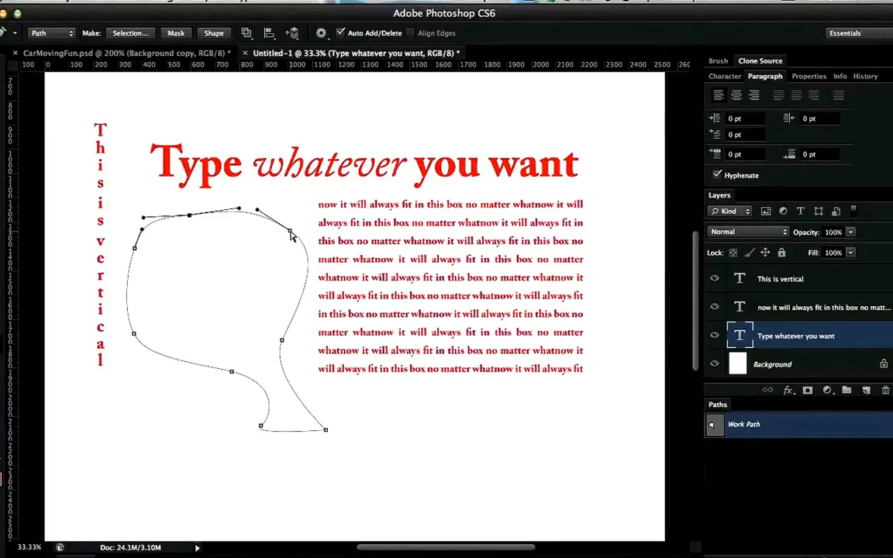
drag(292, 237, 248, 223)
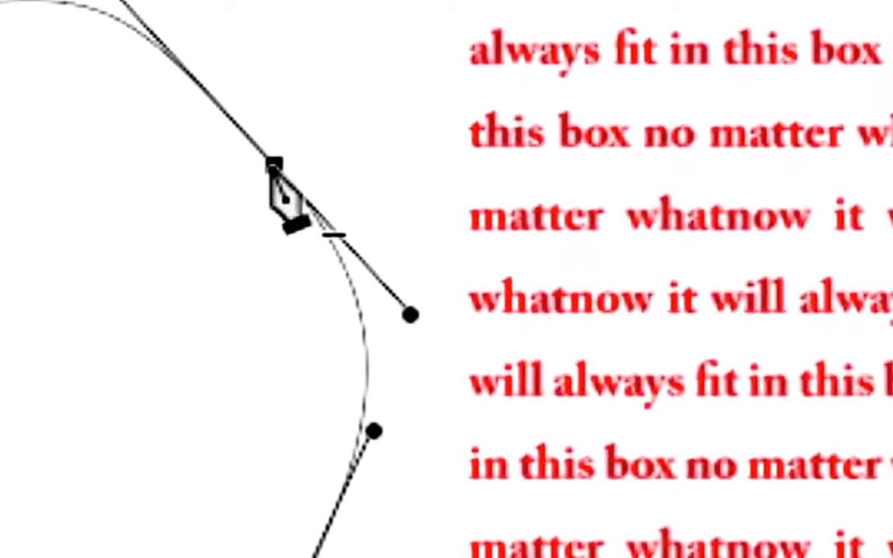
Add an anchor on the upper-right curve of the path, and delete both that anchor and the one at the top
click(165, 61)
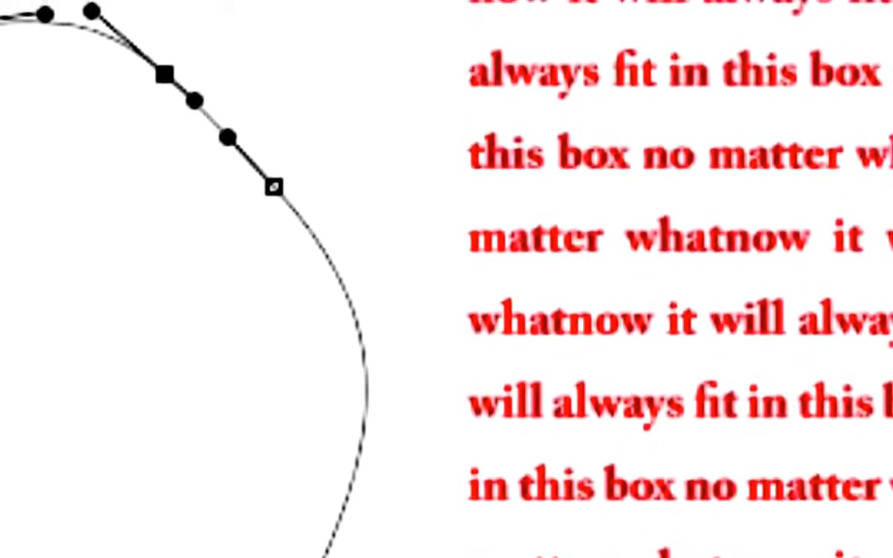
click(2, 17)
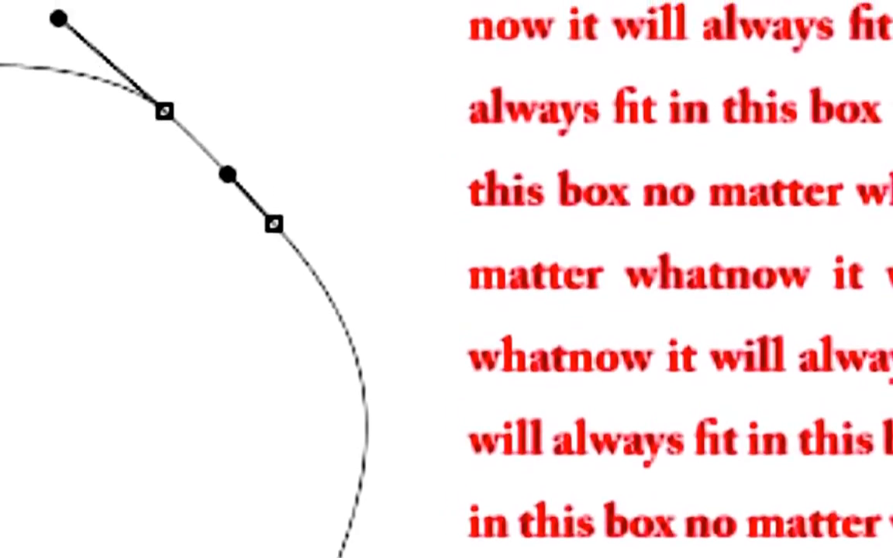
click(164, 111)
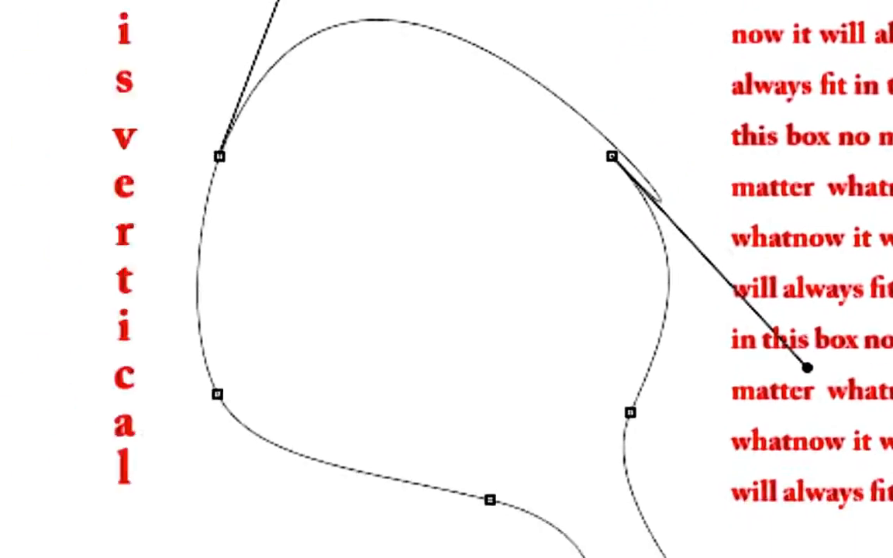
Round the top of the path with the Pen tool by adjusting the upper-left anchor's handle and smoothing the upper-right anchor
click(15, 360)
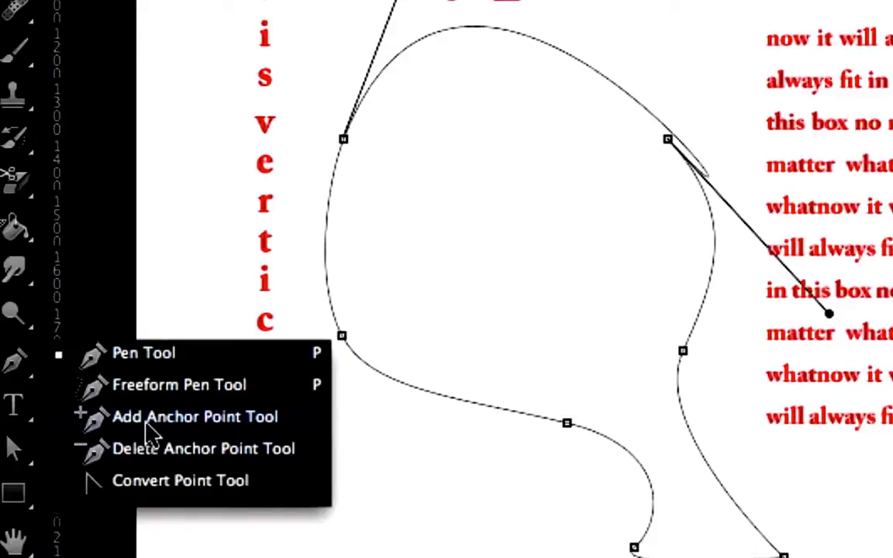
click(161, 352)
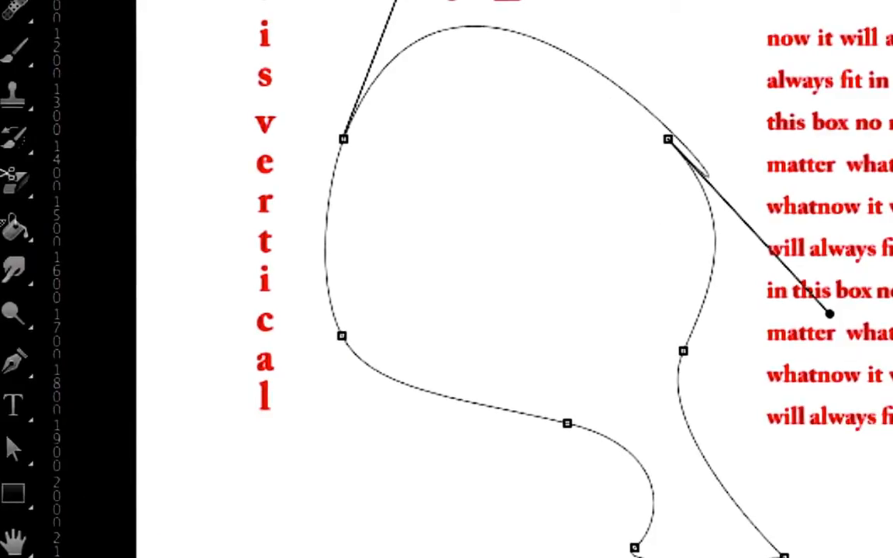
drag(395, 2, 454, 6)
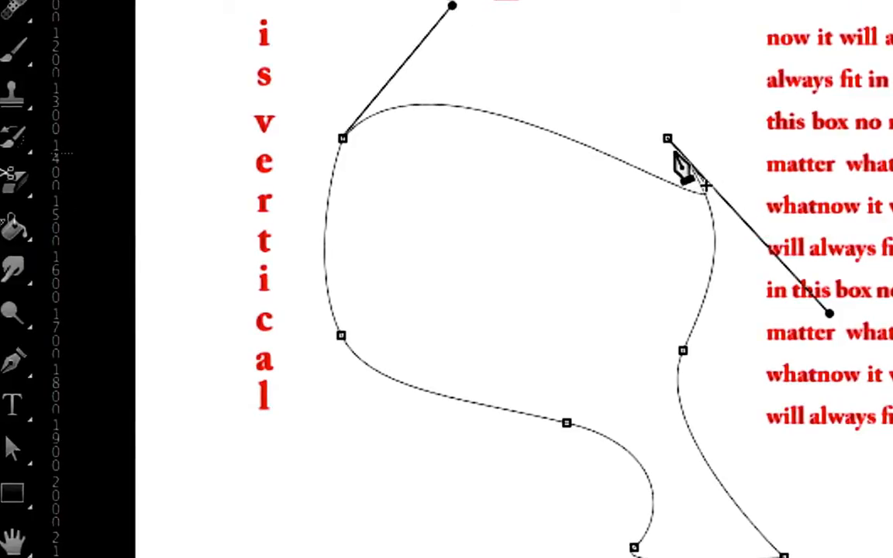
drag(667, 139, 614, 81)
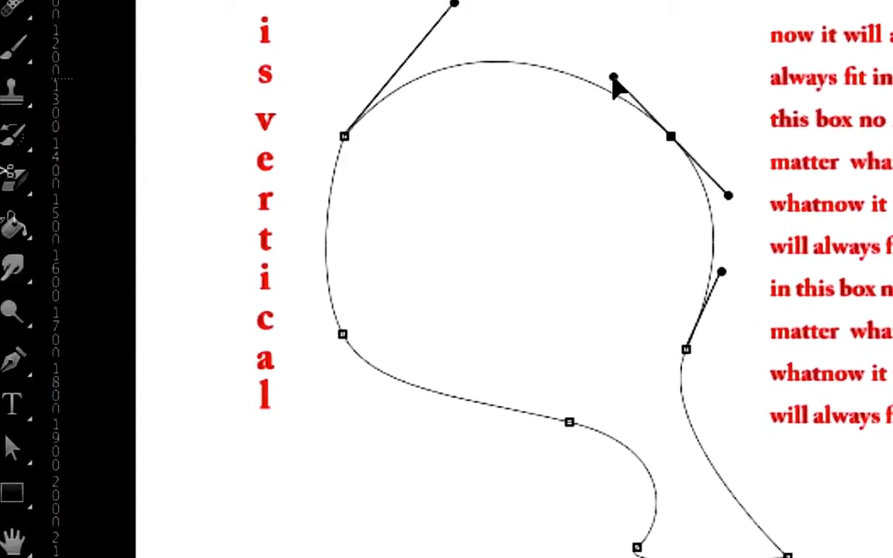
Try the Freeform Pen tool by drawing a loose outline over the headline and paragraph, and undo it
click(33, 371)
click(133, 385)
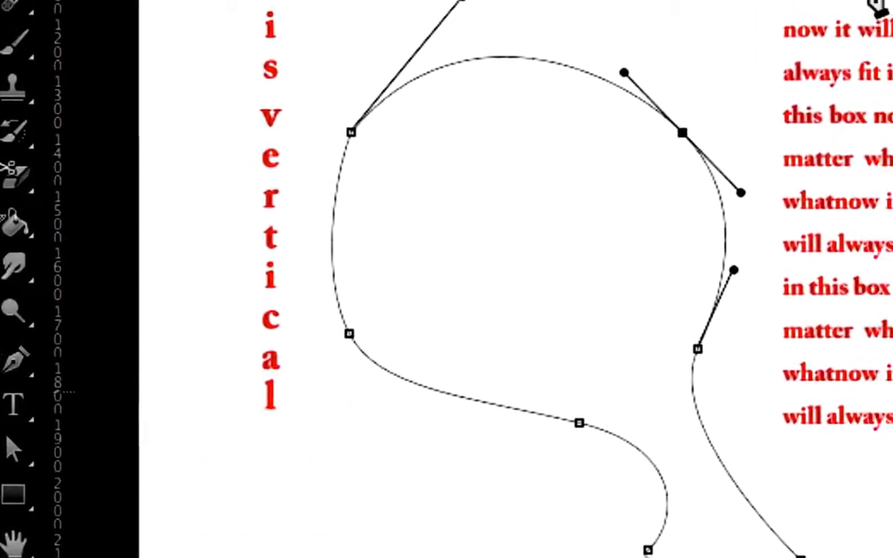
mouse_move(566, 18)
mouse_down()
mouse_move(624, 3)
mouse_move(744, 159)
mouse_up()
mouse_move(446, 299)
mouse_down()
mouse_move(459, 116)
mouse_move(424, 107)
mouse_up()
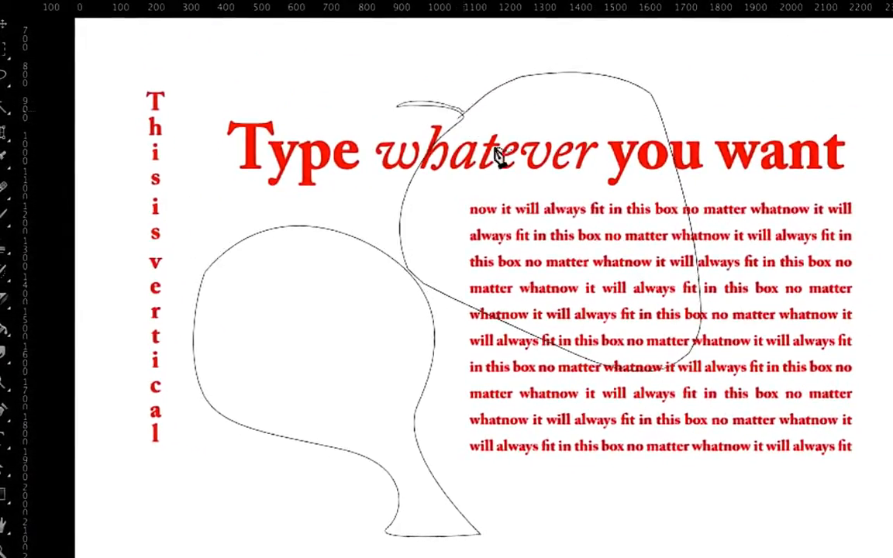
key(ctrl+z)
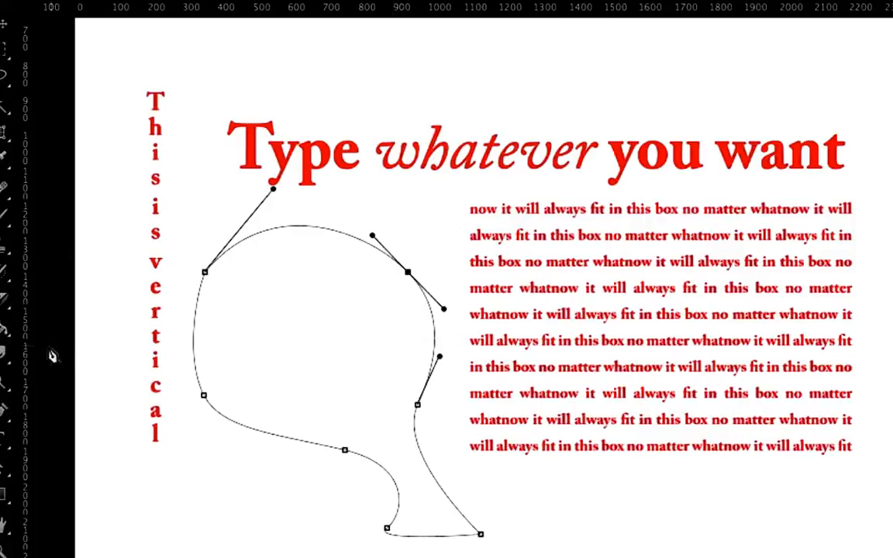
Convert the upper-left anchor of the head-shaped path into a smooth point with new direction handles
right_click(4, 416)
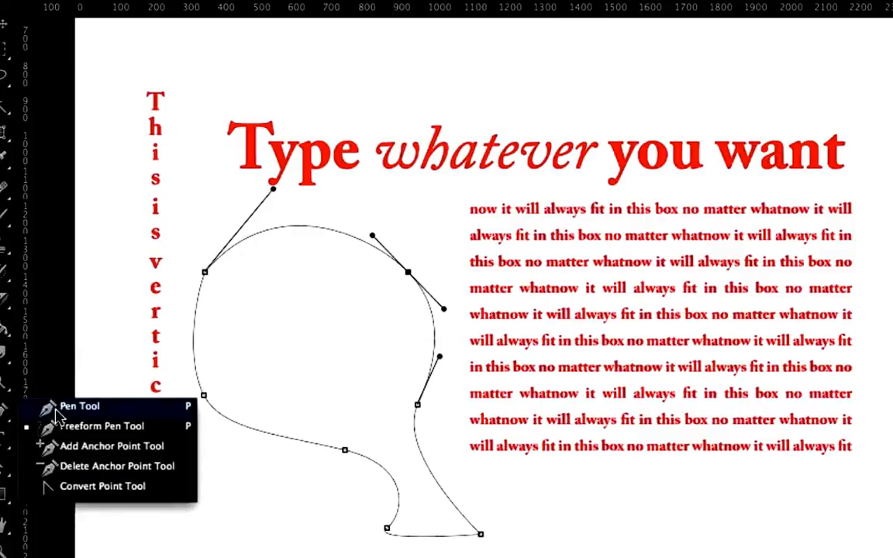
click(94, 488)
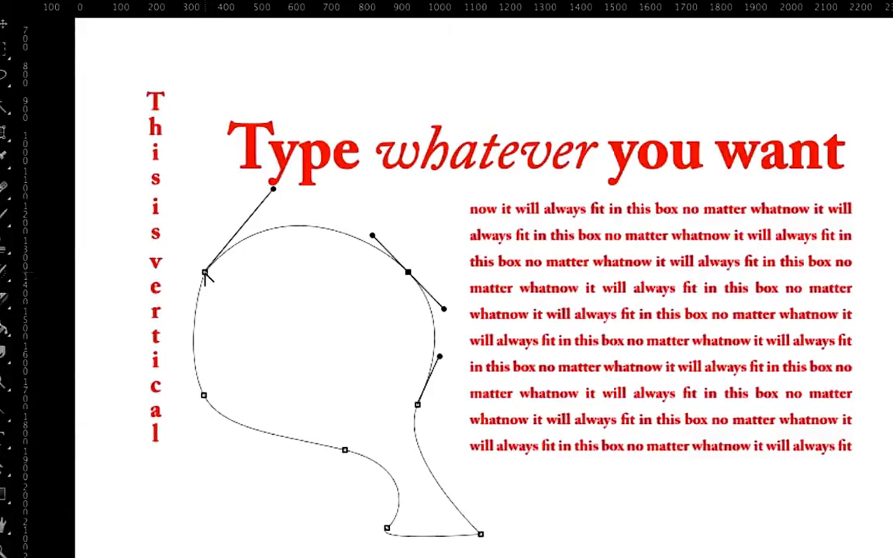
click(3, 414)
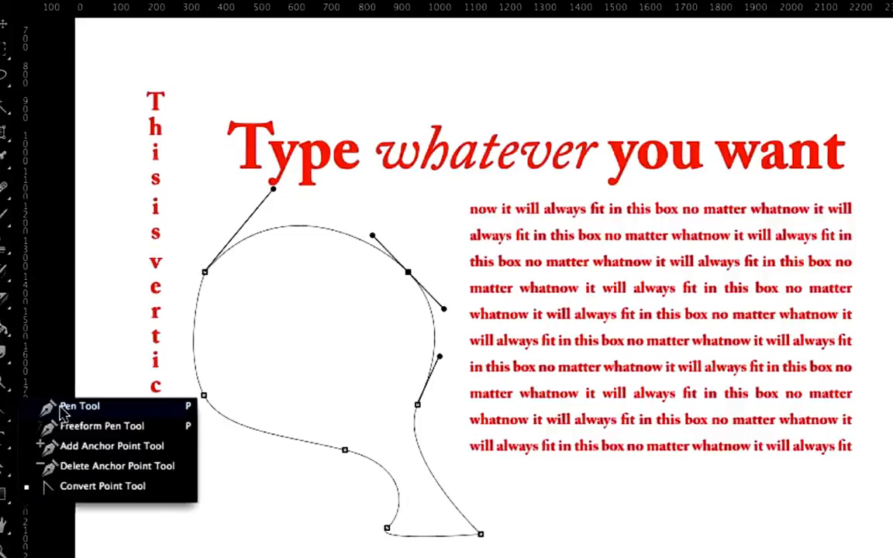
click(64, 408)
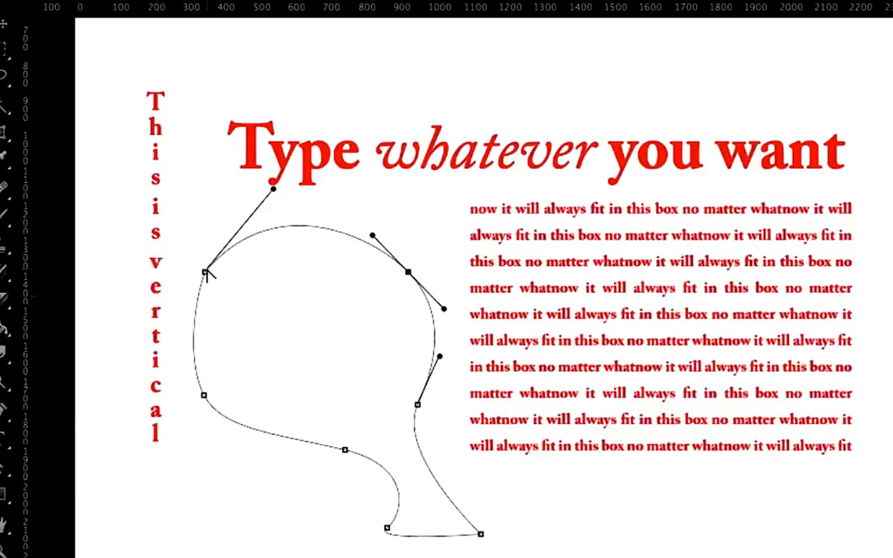
drag(207, 272, 180, 341)
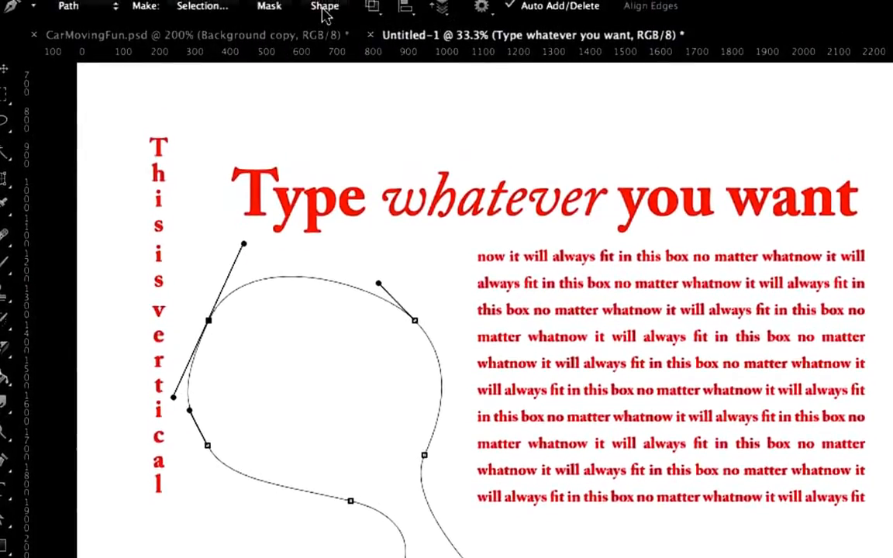
Try turning the path into a filled shape, and undo the conversion
click(324, 8)
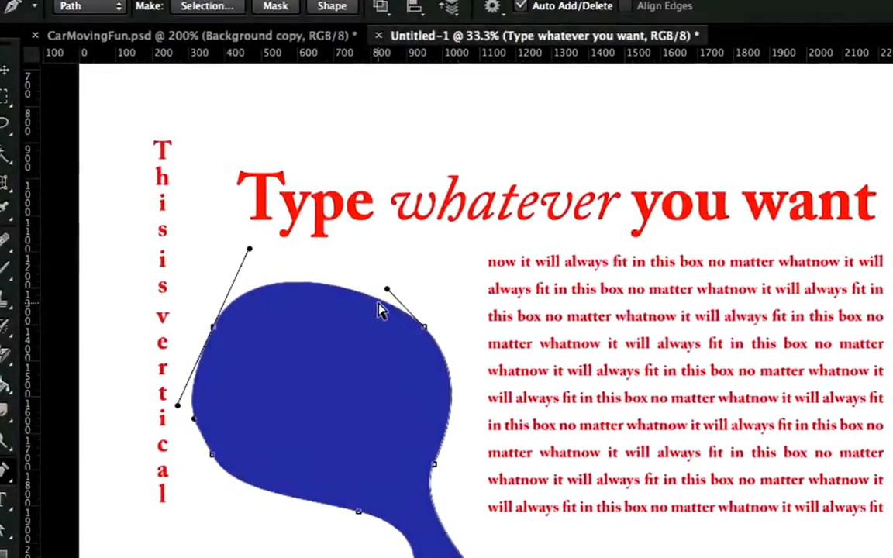
key(super+z)
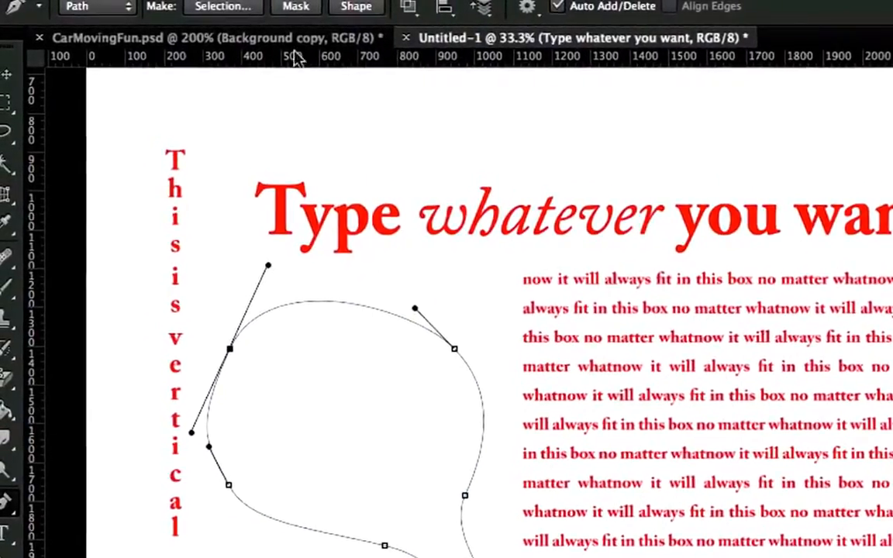
Switch to the CarMovingFun.psd document and continue the Pen path from the rider's forehead down the left edge of the face
click(297, 38)
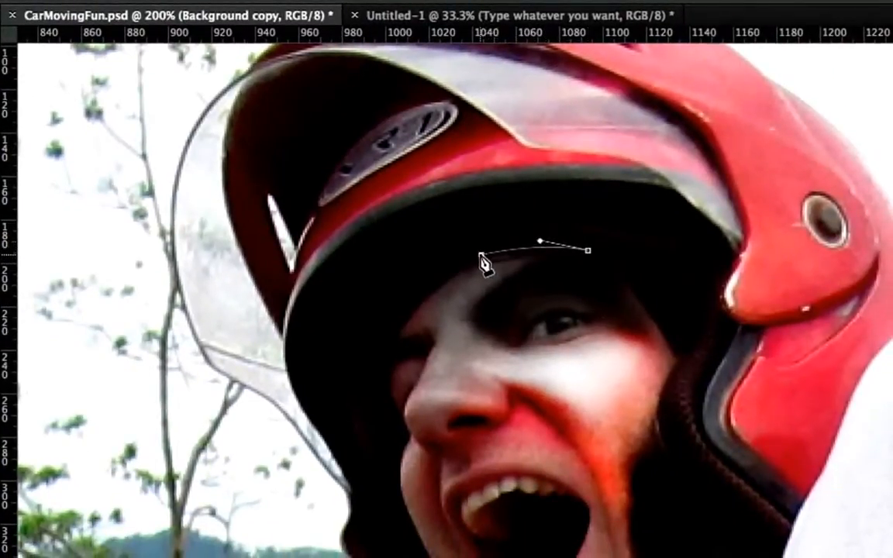
drag(416, 310, 385, 377)
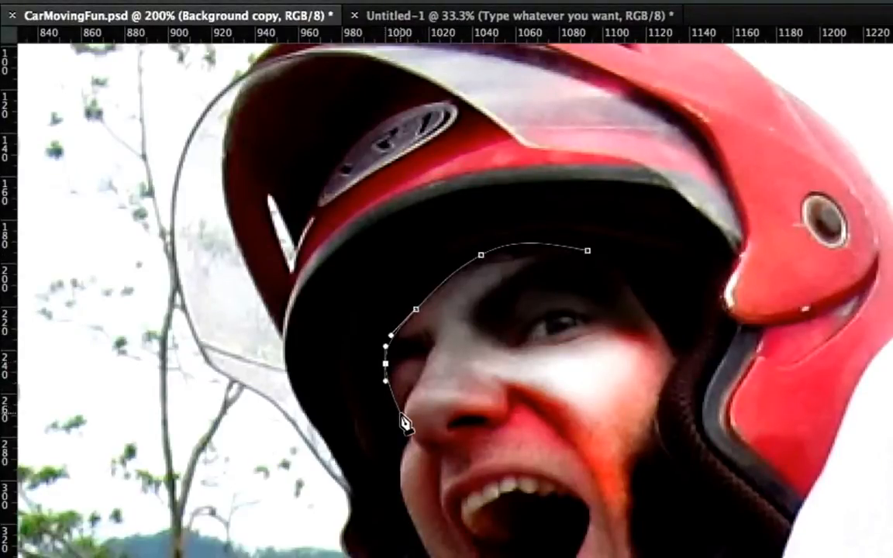
drag(410, 439, 399, 481)
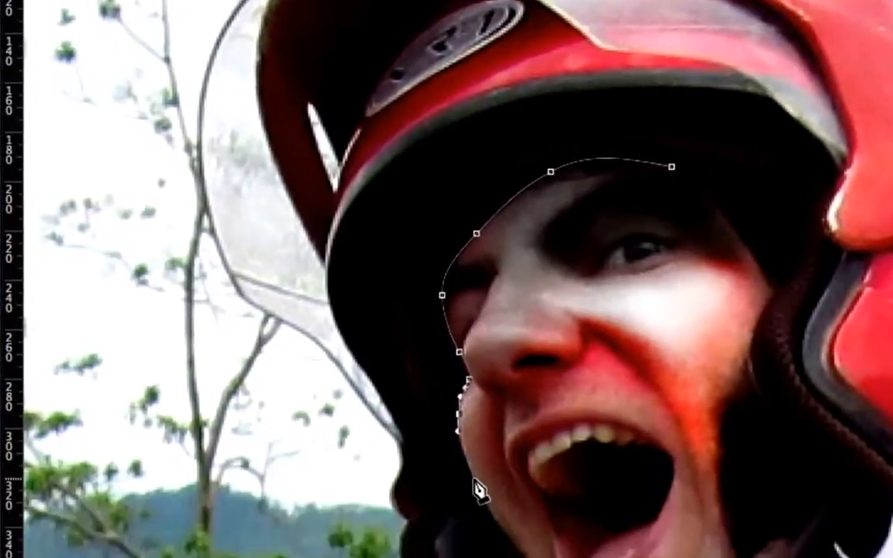
drag(474, 482, 485, 502)
drag(519, 404, 527, 420)
key(space)
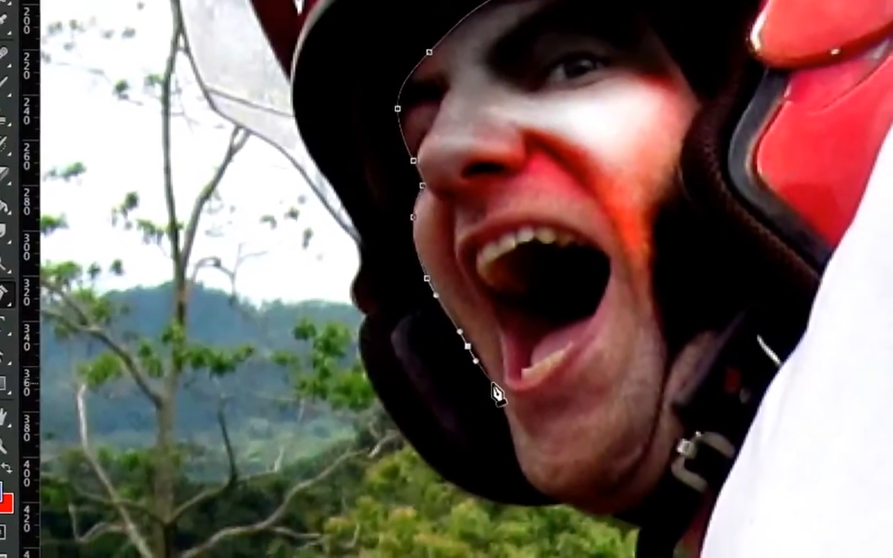
Continue the path along the rider's jaw and around the underside of the chin
drag(494, 389, 501, 410)
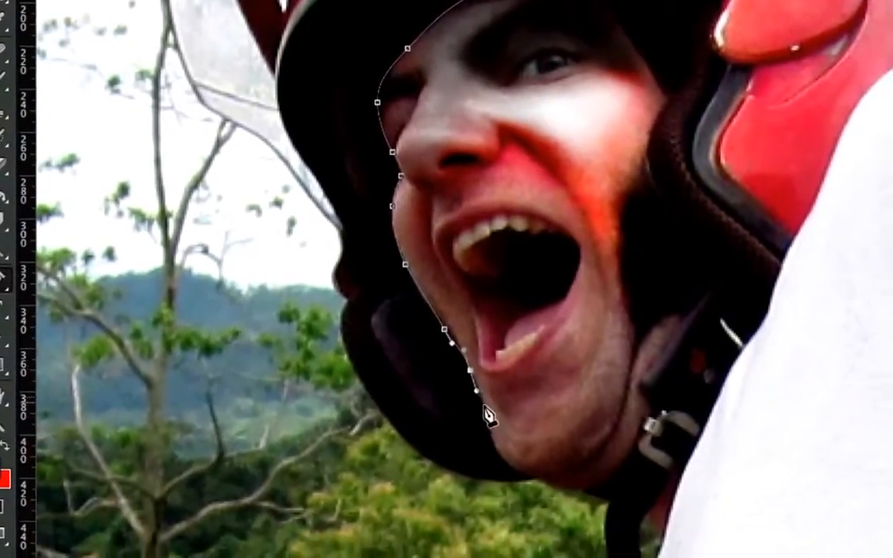
drag(512, 448, 518, 467)
drag(481, 435, 482, 438)
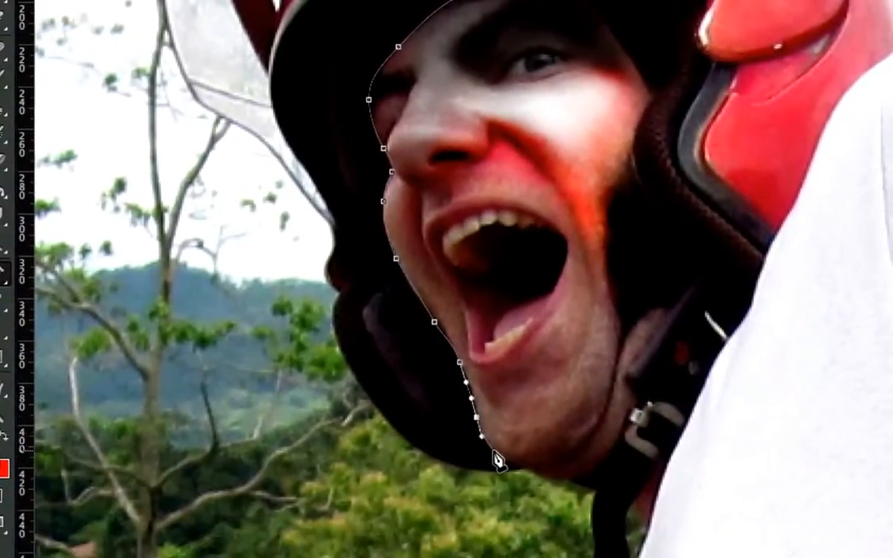
click(526, 469)
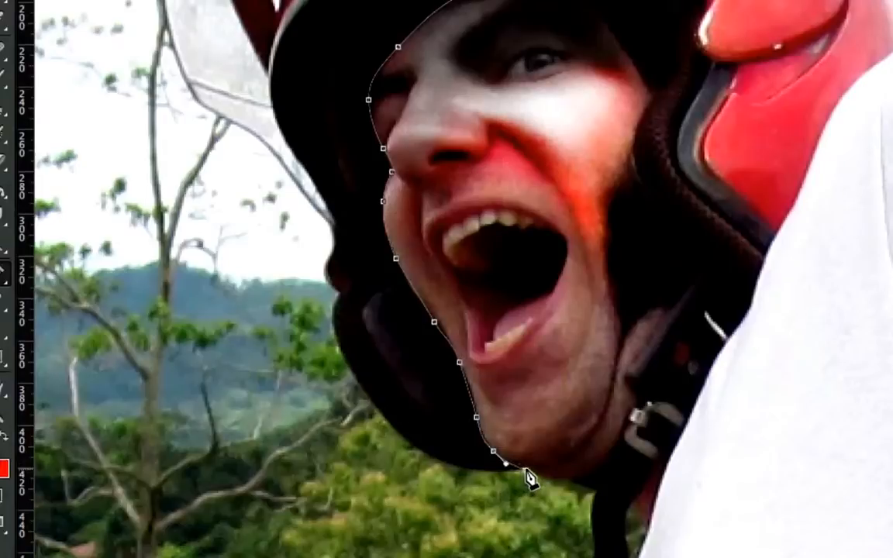
drag(547, 479, 559, 479)
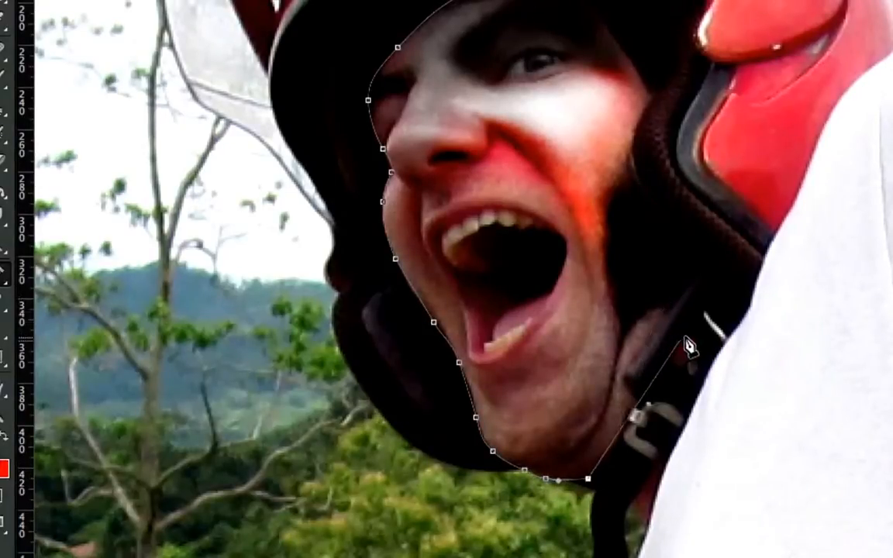
Carry the path up the right side of the rider's face and close it at the starting point on the forehead
click(682, 207)
drag(655, 94, 603, 12)
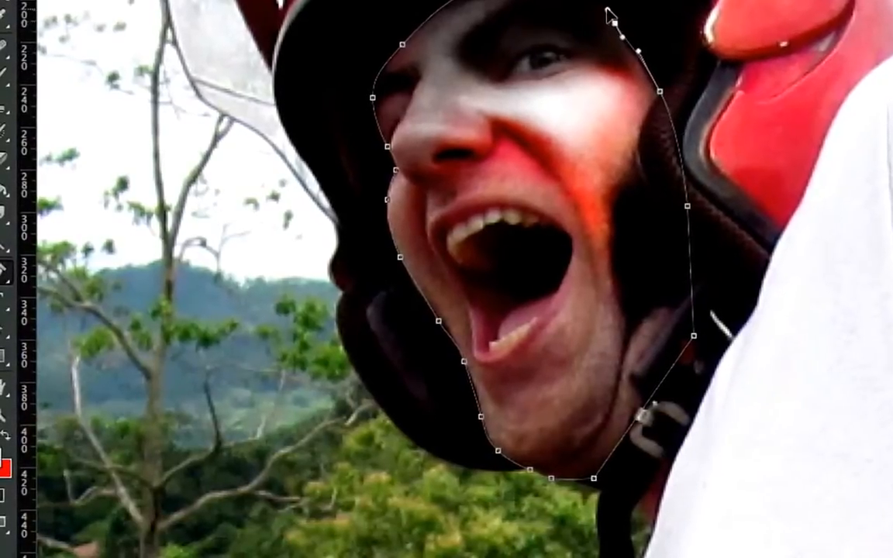
click(567, 4)
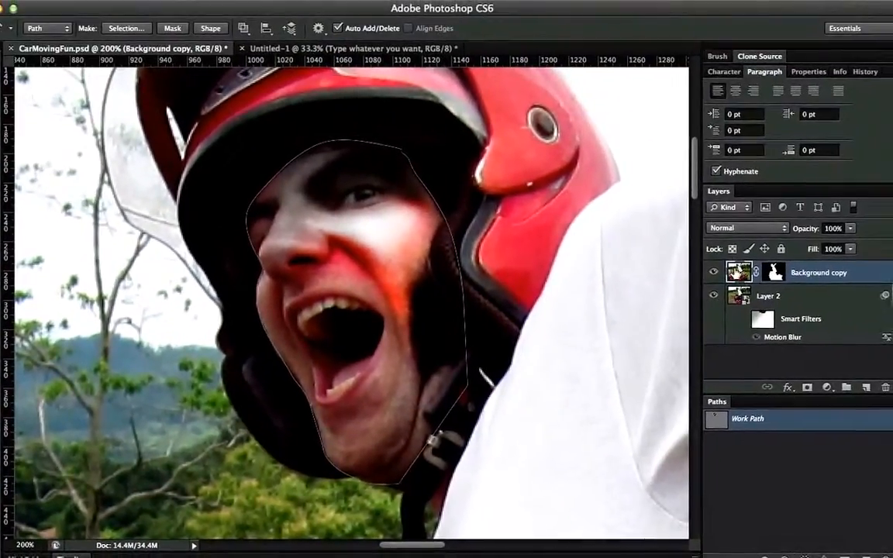
Replace the Background copy layer's pixel mask with a vector mask made from the face path, and hide Layer 2
drag(777, 273, 884, 386)
click(383, 214)
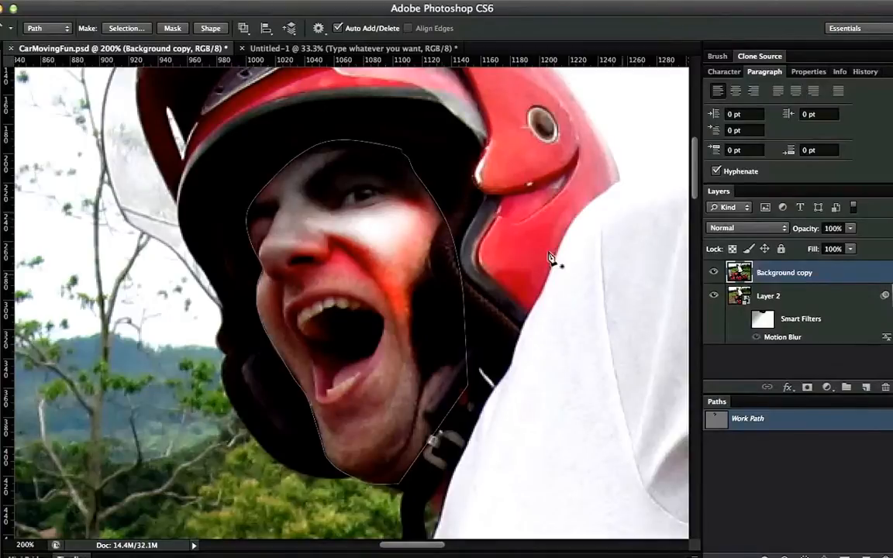
click(167, 29)
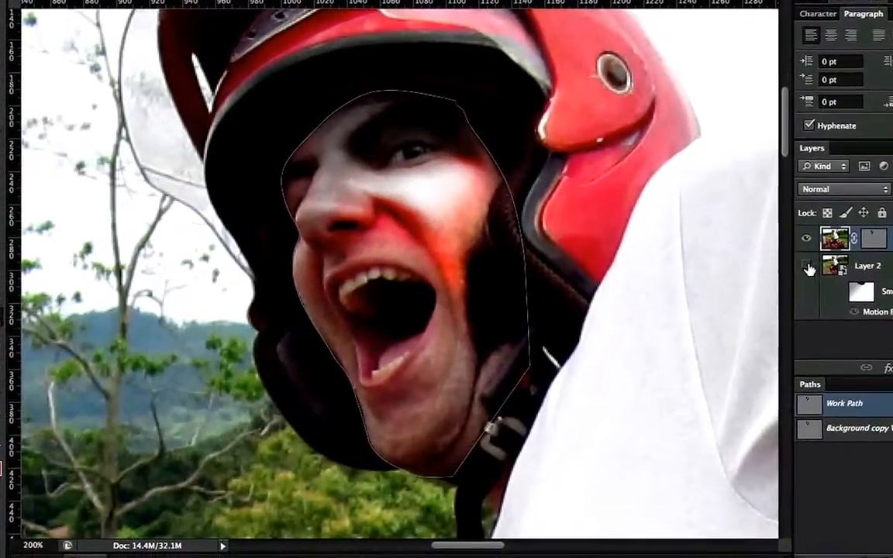
click(808, 267)
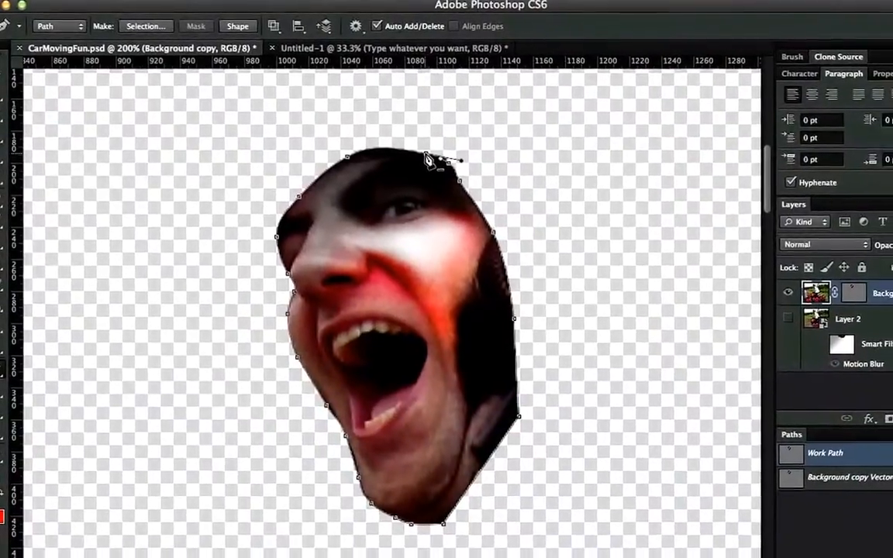
Try reshaping the work path by pulling its anchor points outward around the rider's forehead
drag(436, 158, 380, 108)
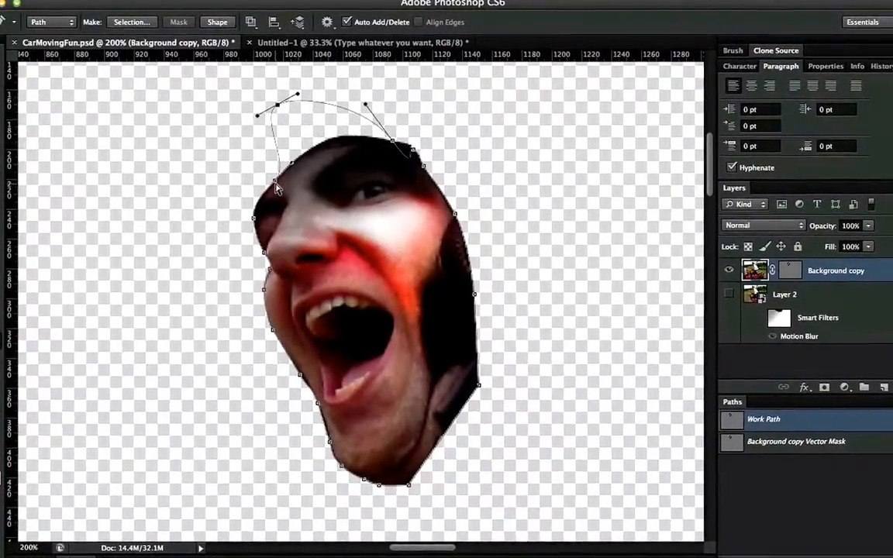
drag(216, 130, 200, 147)
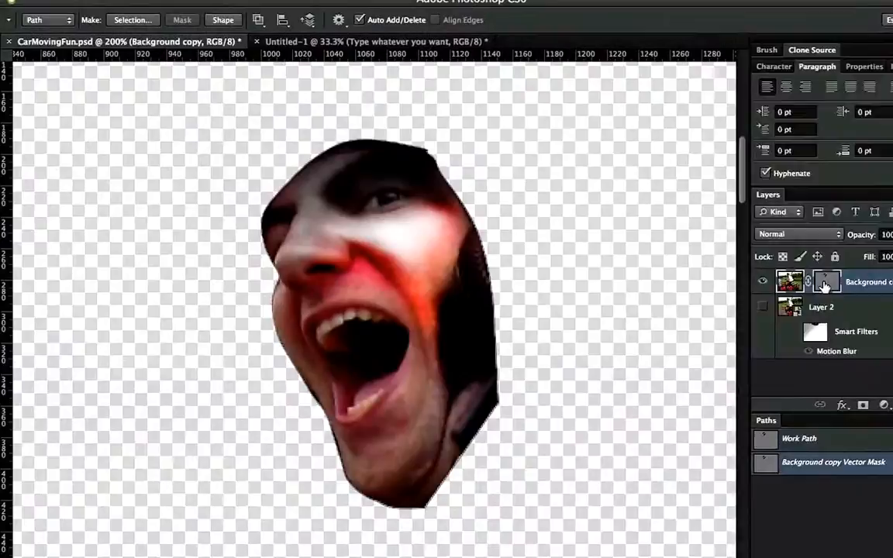
Toggle the Background copy layer's vector mask off and on, and try adjusting its path at the forehead
shift+click(814, 283)
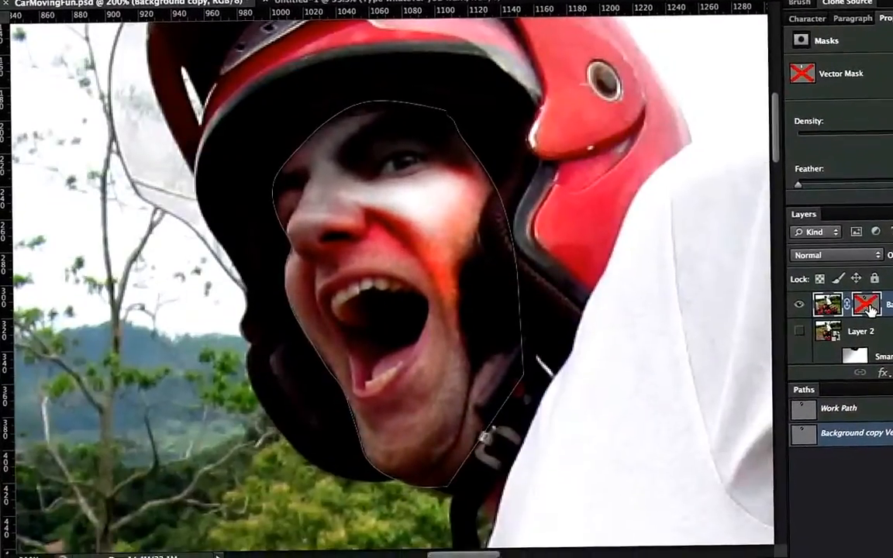
shift+click(859, 320)
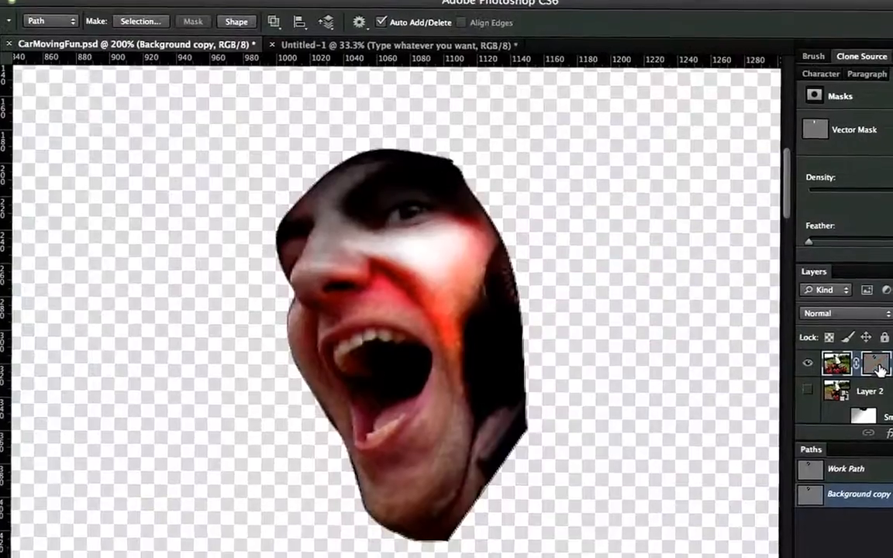
shift+click(858, 320)
shift+click(877, 326)
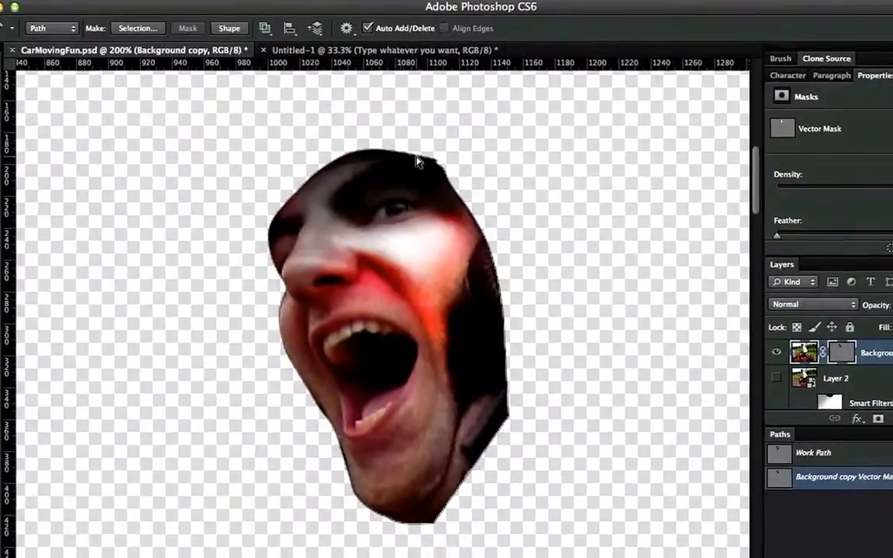
super+click(416, 158)
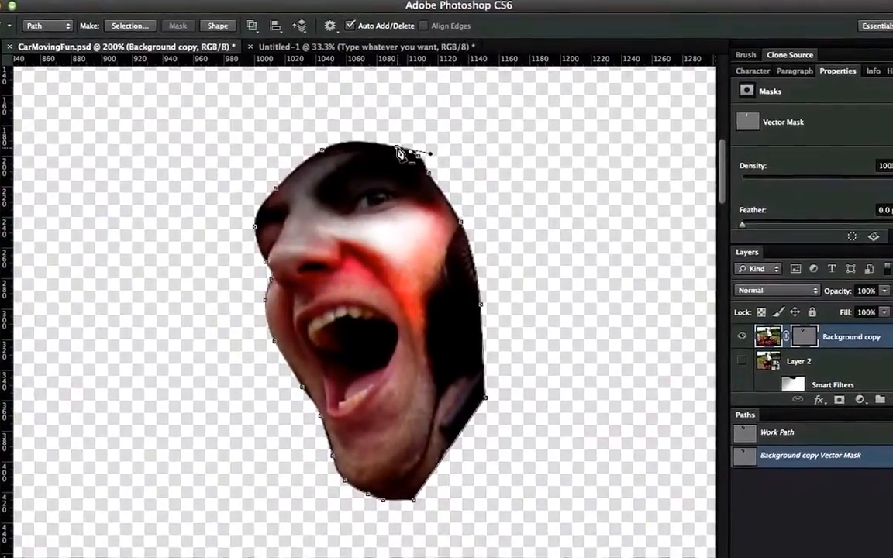
mouse_move(416, 158)
mouse_down()
mouse_move(413, 107)
mouse_move(405, 147)
mouse_up()
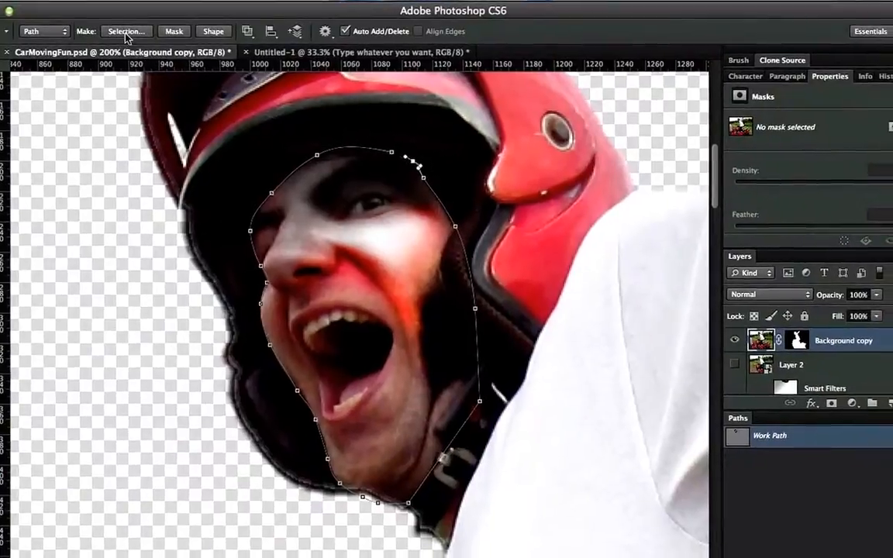
Make a new anti-aliased selection from the face path with a feather radius of 0 pixels
click(128, 31)
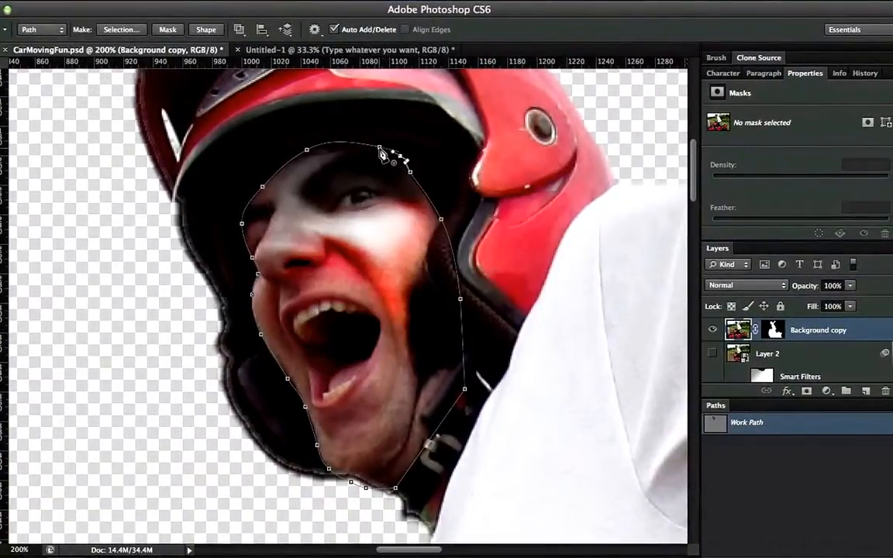
drag(380, 150, 375, 162)
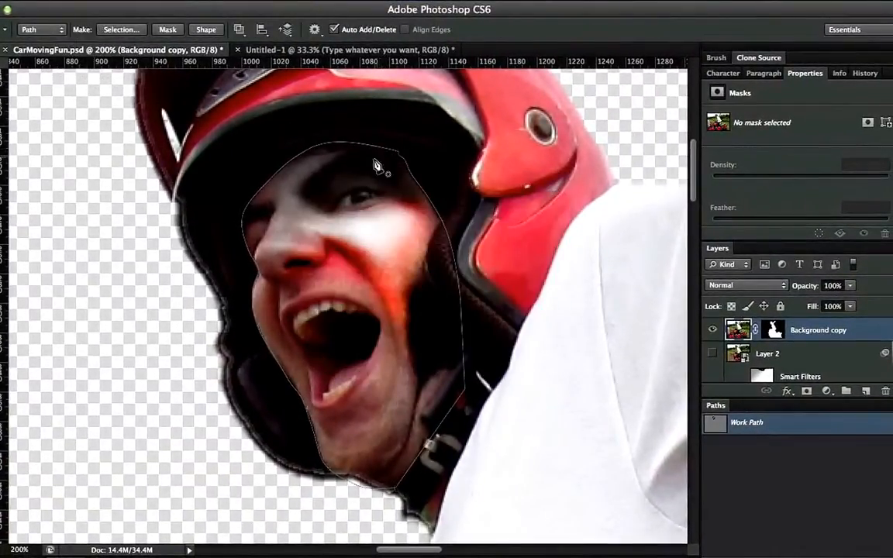
click(122, 32)
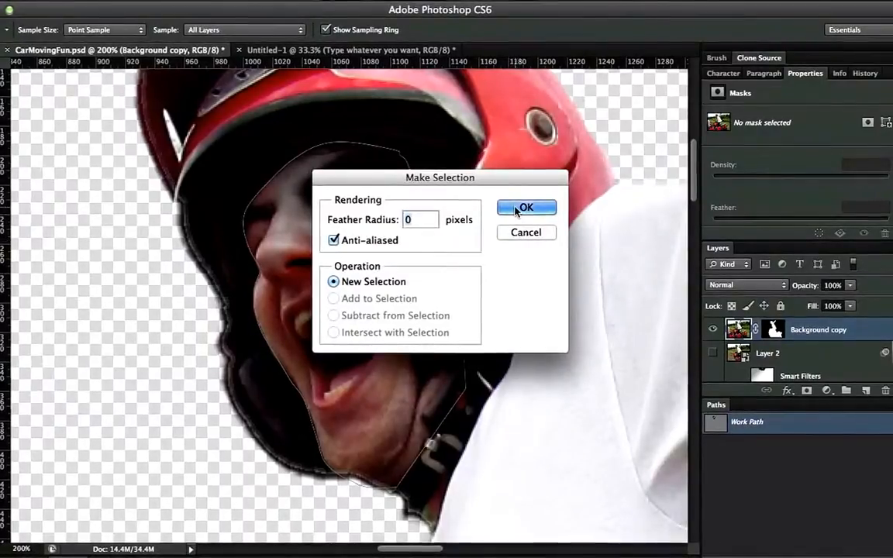
click(527, 206)
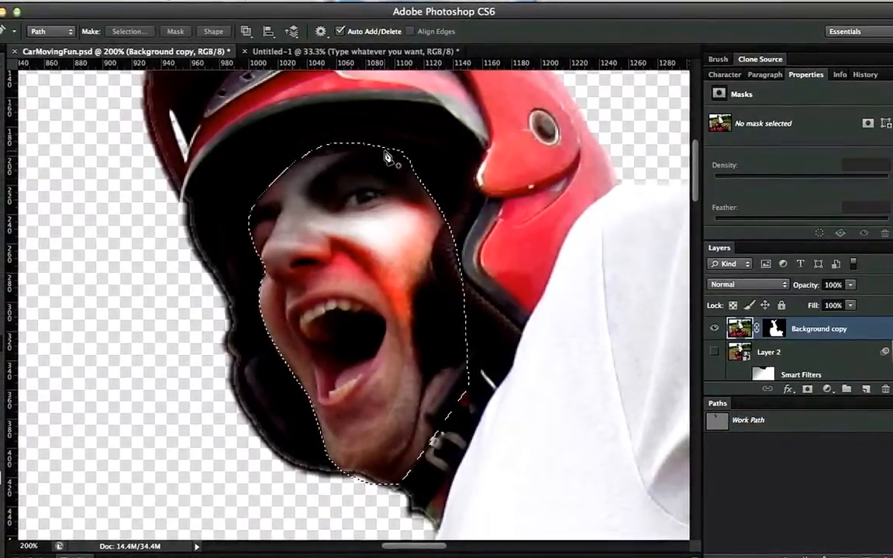
Select the work path, store it as a permanent saved path and duplicate it
click(763, 421)
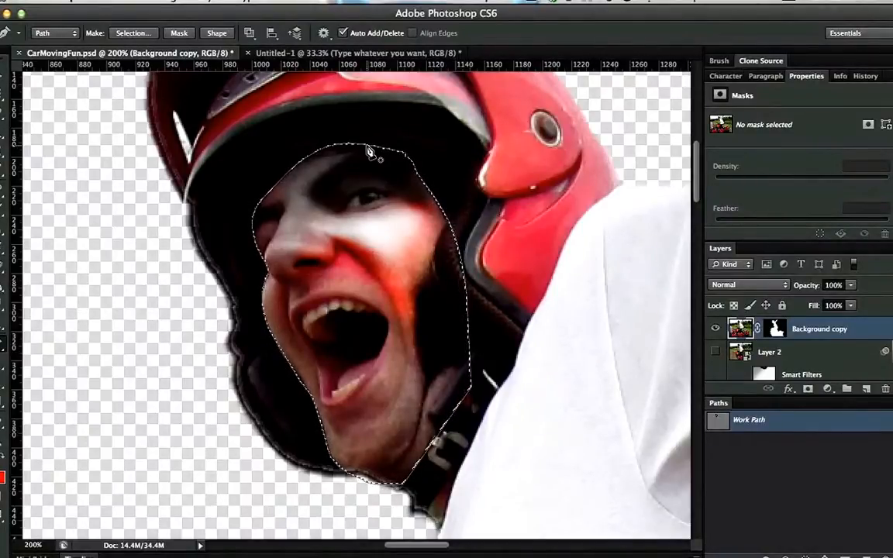
click(431, 4)
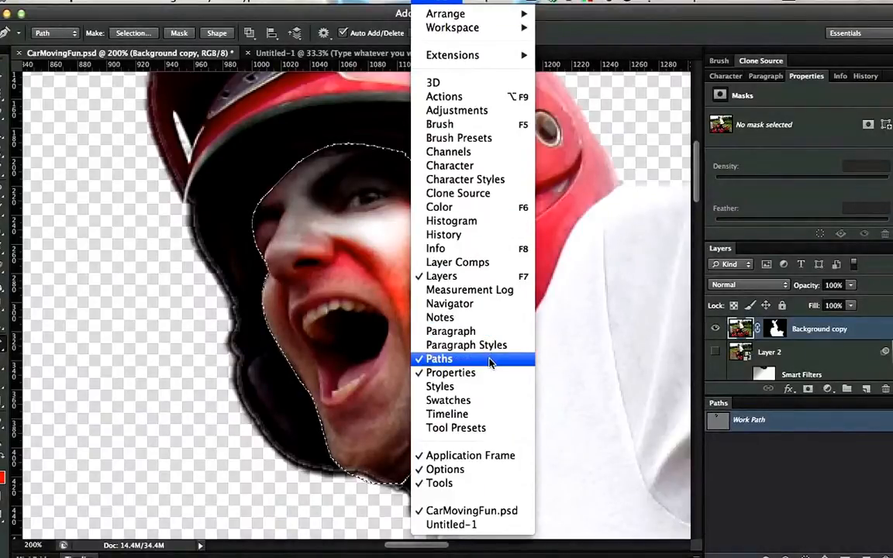
click(358, 10)
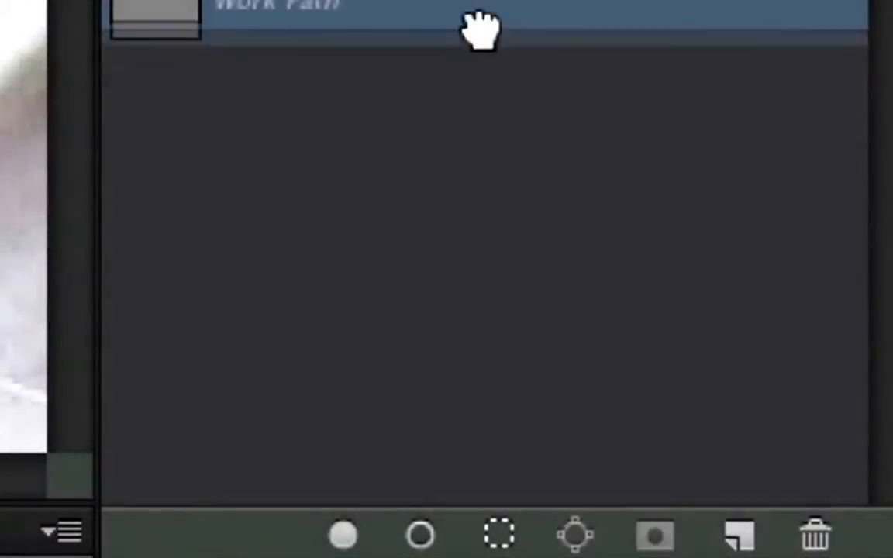
drag(799, 426, 860, 532)
drag(727, 443, 737, 535)
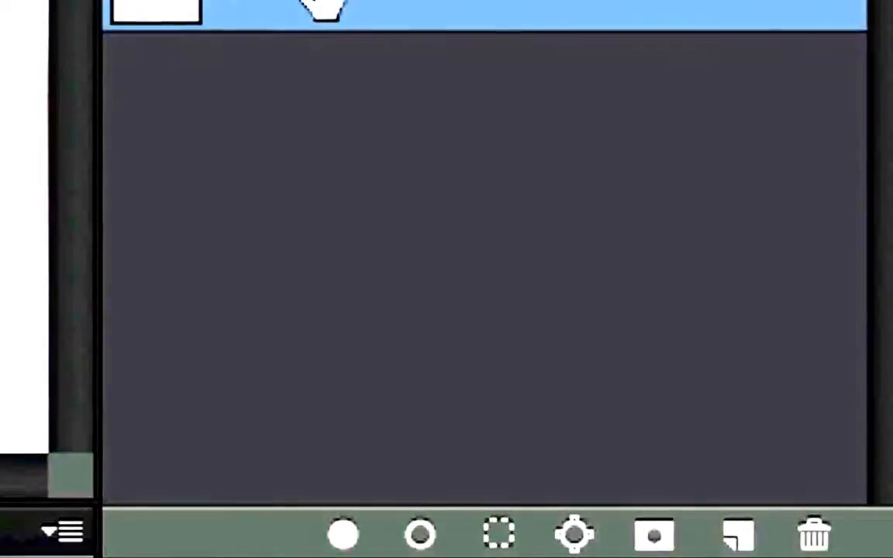
drag(319, 5, 748, 533)
Rename the duplicated path to Face Path
double_click(325, 70)
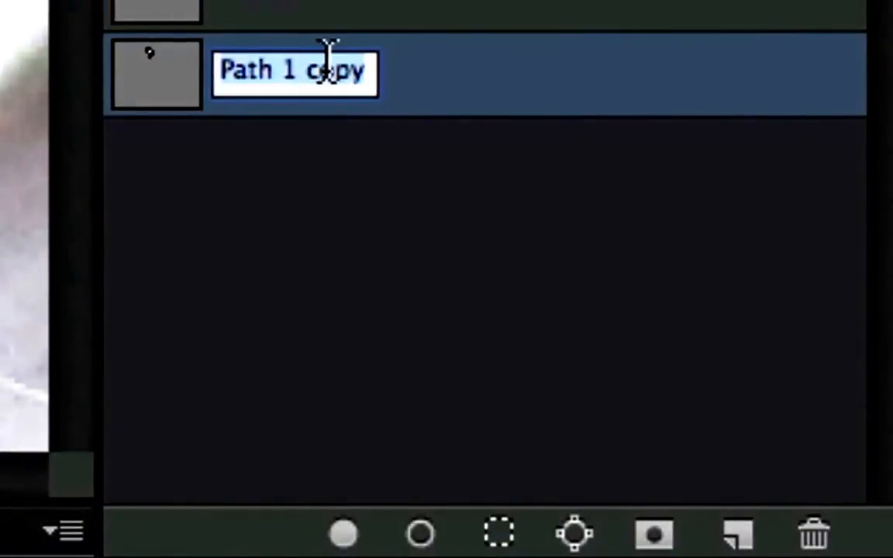
text(Face Path)
key(Return)
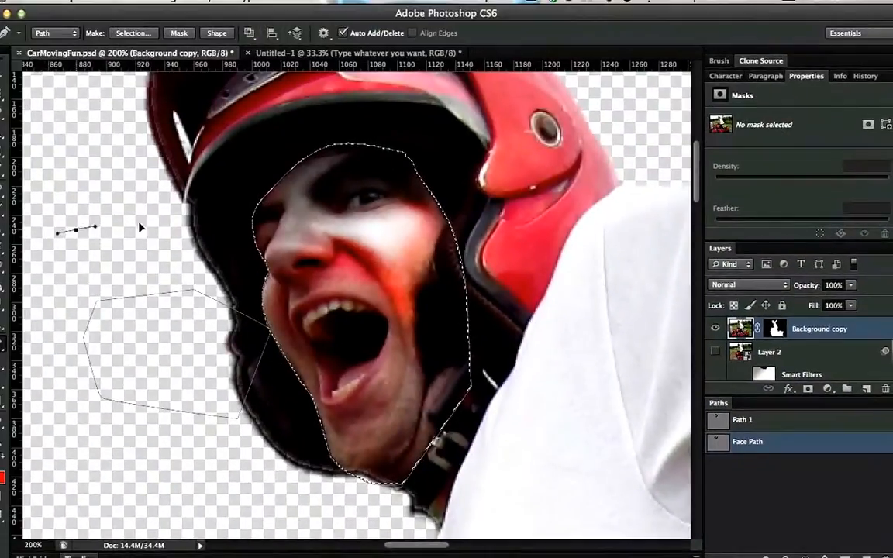
Draw a closed curved subpath on the transparent area beside the helmet within Face Path, and open the options for one of its anchor points
drag(140, 222, 179, 219)
drag(183, 244, 196, 296)
drag(170, 328, 120, 343)
drag(73, 268, 66, 225)
click(76, 231)
right_click(72, 268)
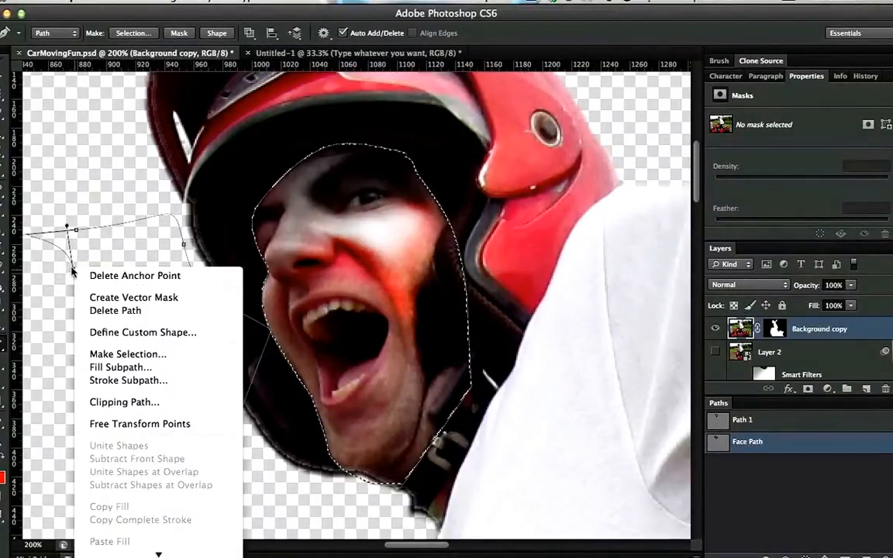